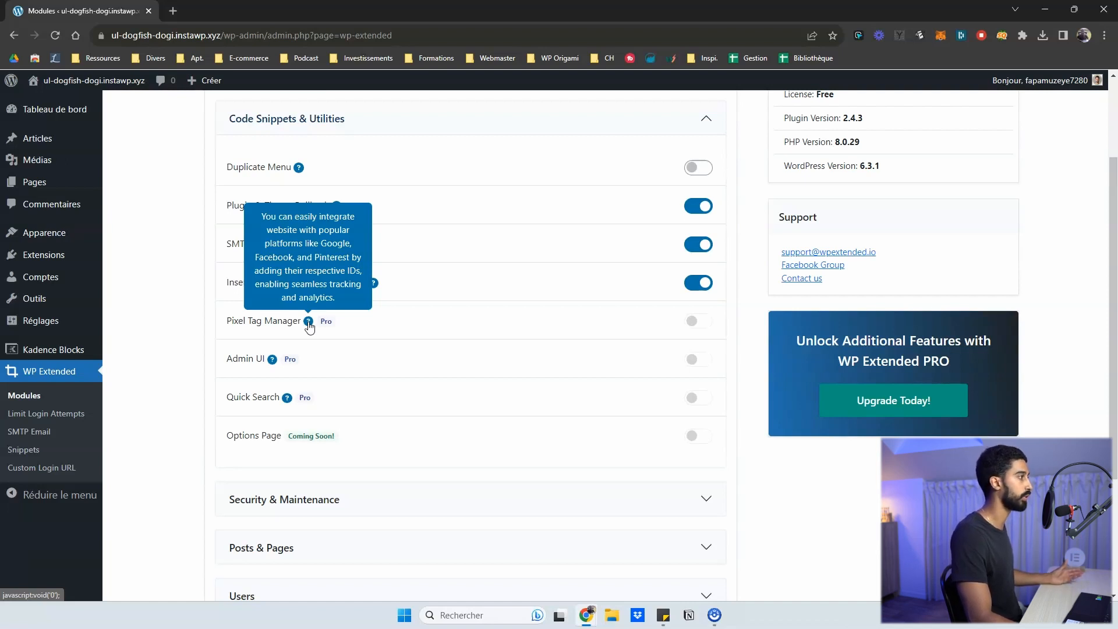
- Check the Admin UI module's description, collapse Code Snippets & Utilities and expand the Security & Maintenance group
{"action": "mouse_move", "coordinate": [271, 361]}
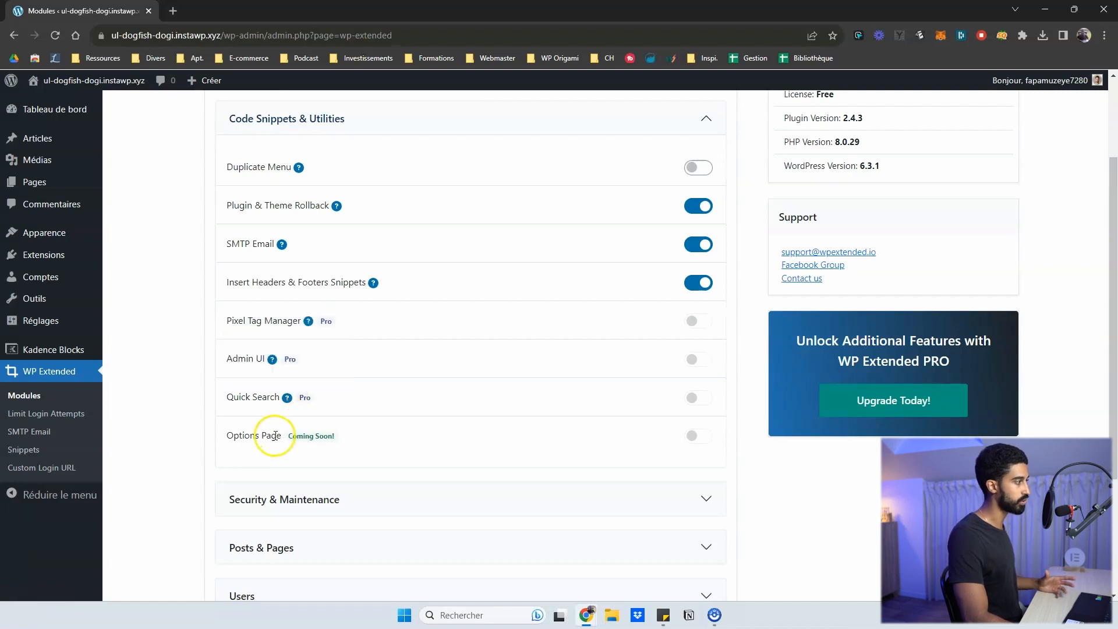
{"action": "scroll", "coordinate": [275, 436], "scroll_direction": "up", "scroll_amount": 2}
{"action": "left_click", "coordinate": [494, 247]}
{"action": "left_click", "coordinate": [387, 298]}
{"action": "scroll", "coordinate": [369, 282], "scroll_direction": "down", "scroll_amount": 2}
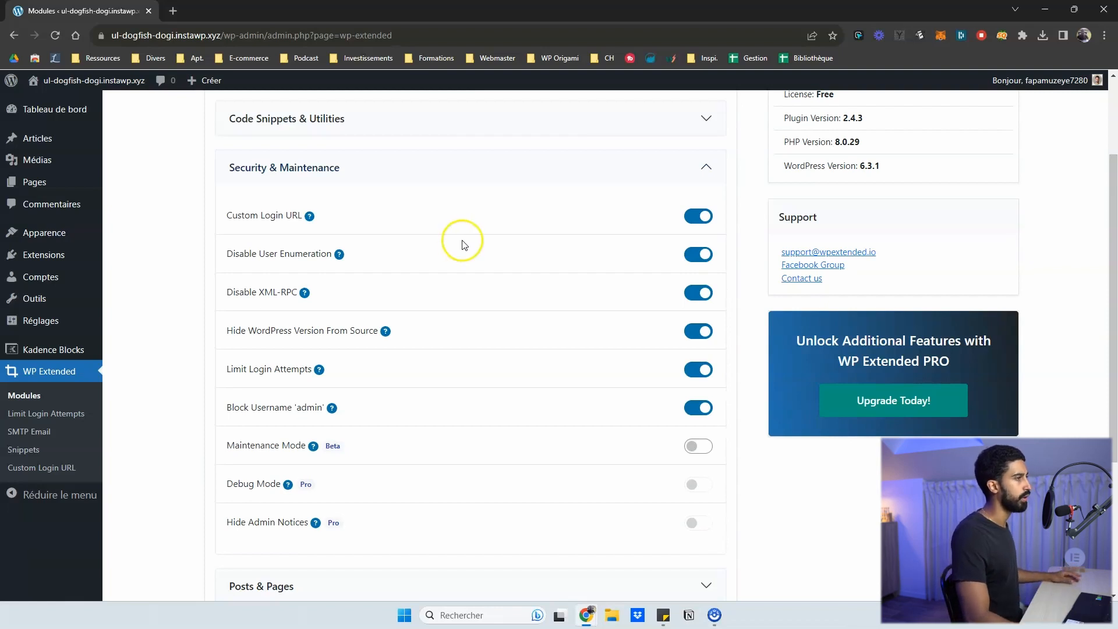
- Examine the Security & Maintenance modules, including the descriptions of Custom Login URL, Limit Login Attempts, Maintenance Mode and Debug Mode
{"action": "mouse_move", "coordinate": [308, 219]}
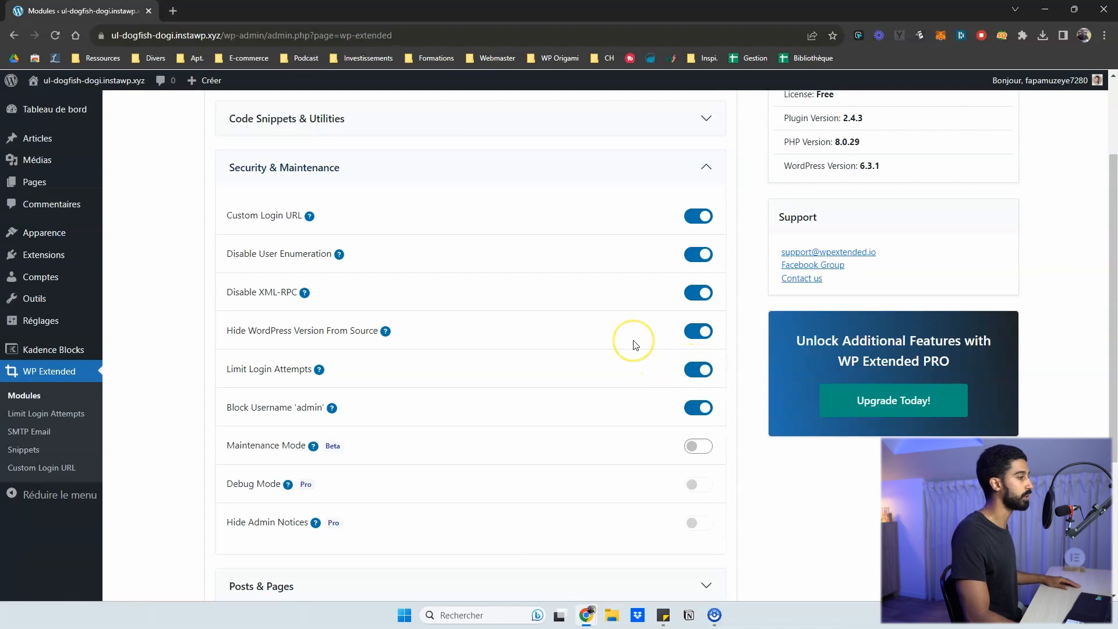
{"action": "scroll", "coordinate": [517, 267], "scroll_direction": "down", "scroll_amount": 1}
{"action": "scroll", "coordinate": [477, 309], "scroll_direction": "up", "scroll_amount": 1}
{"action": "scroll", "coordinate": [427, 338], "scroll_direction": "down", "scroll_amount": 1}
{"action": "mouse_move", "coordinate": [319, 307]}
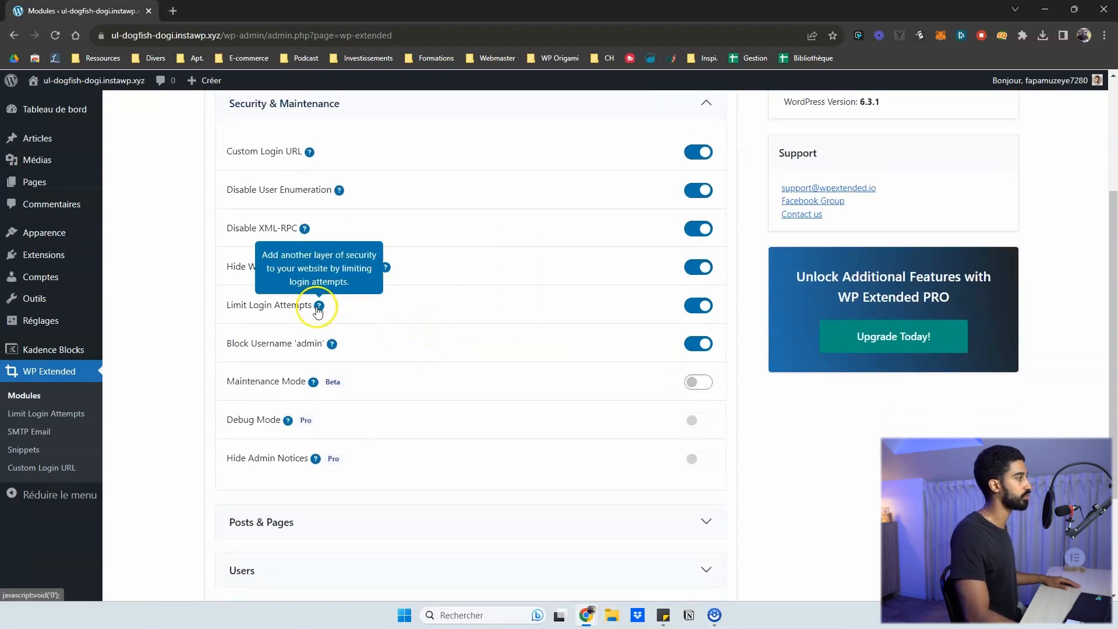
{"action": "left_click_drag", "start_coordinate": [233, 305], "coordinate": [333, 319]}
{"action": "left_click", "coordinate": [294, 304]}
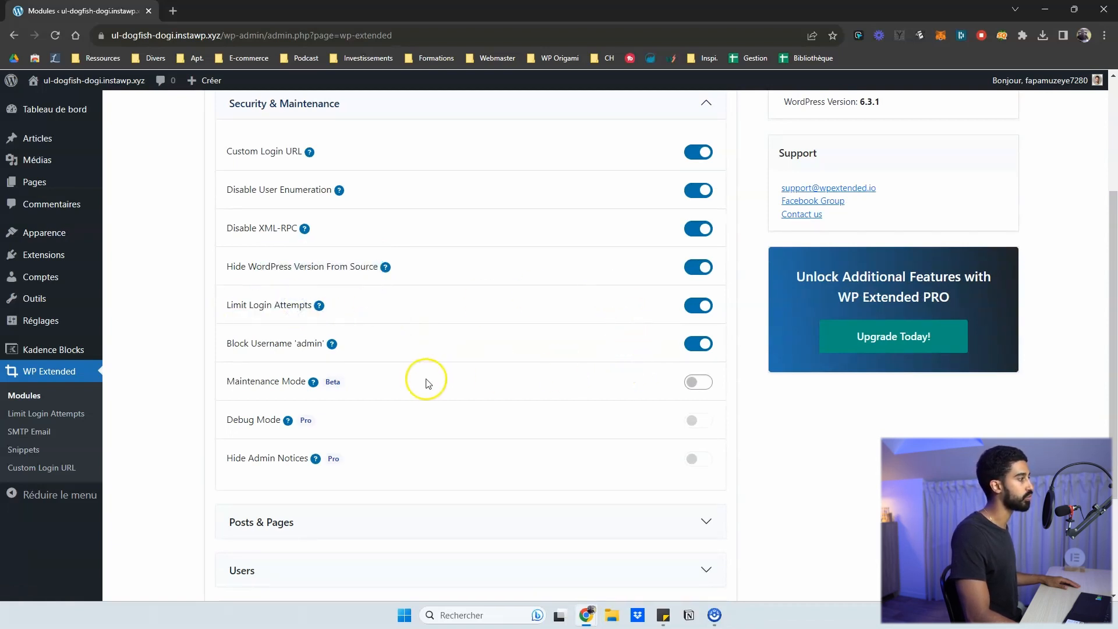
{"action": "mouse_move", "coordinate": [313, 383]}
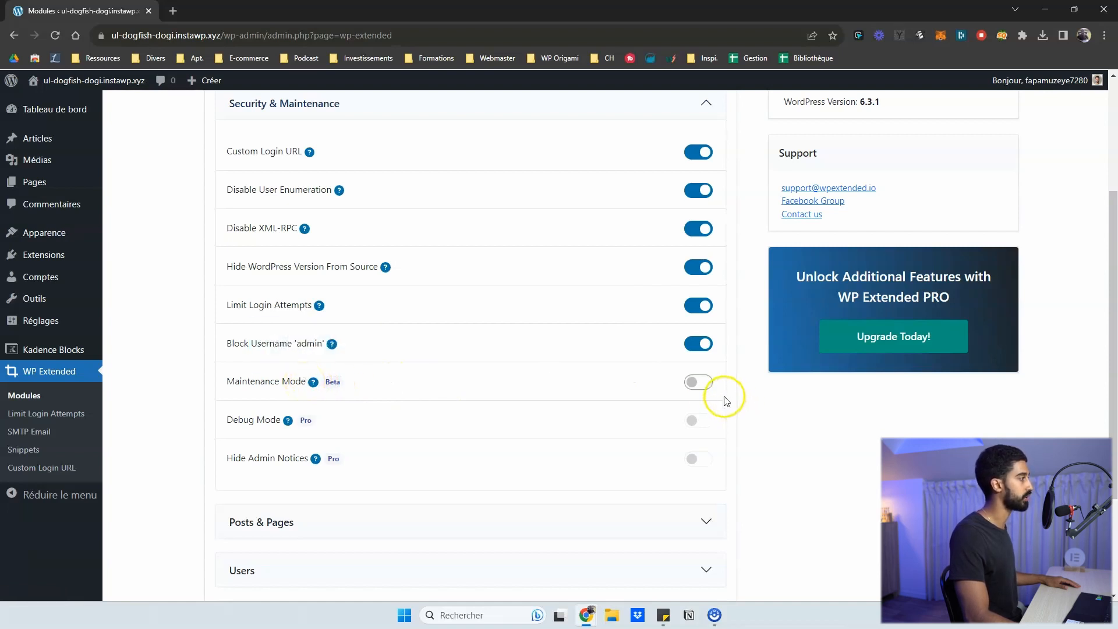
{"action": "scroll", "coordinate": [378, 403], "scroll_direction": "down", "scroll_amount": 1}
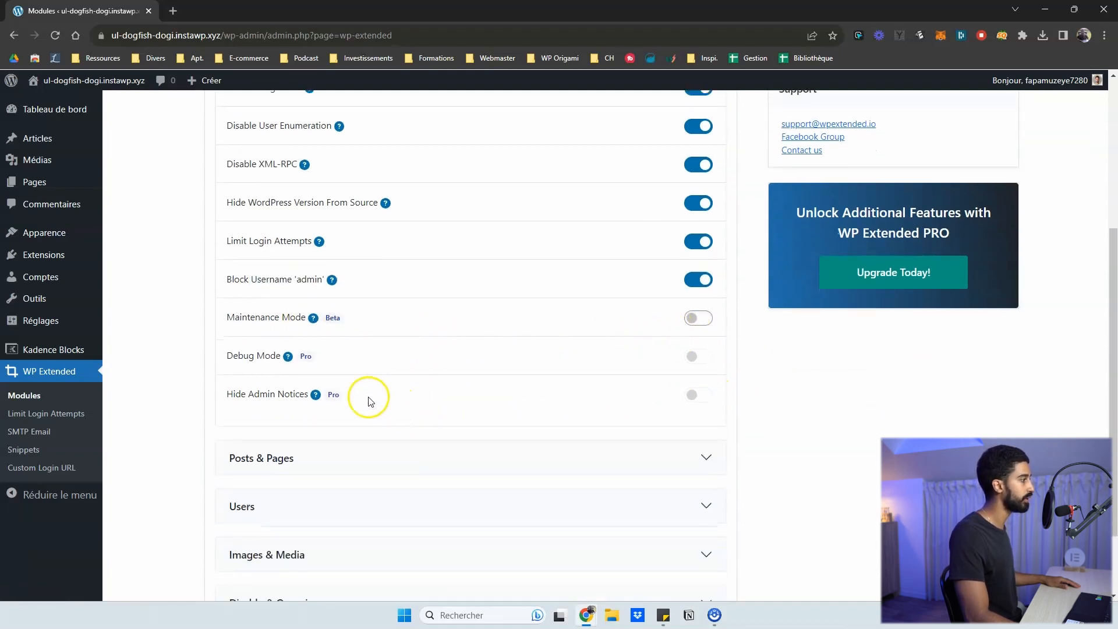
{"action": "mouse_move", "coordinate": [288, 361]}
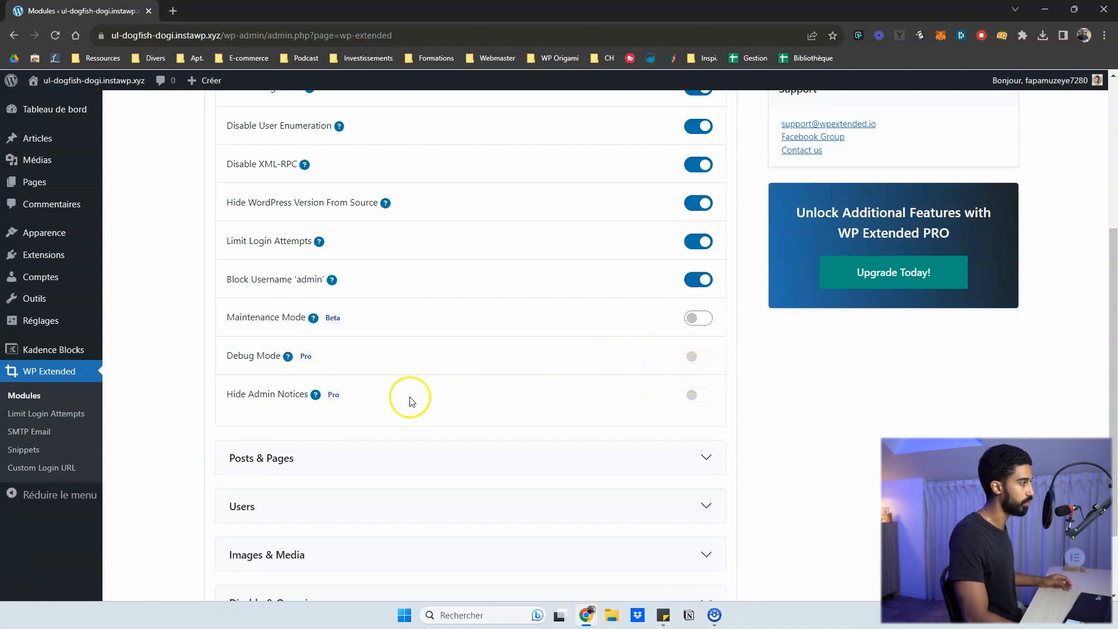
{"action": "scroll", "coordinate": [419, 394], "scroll_direction": "up", "scroll_amount": 1}
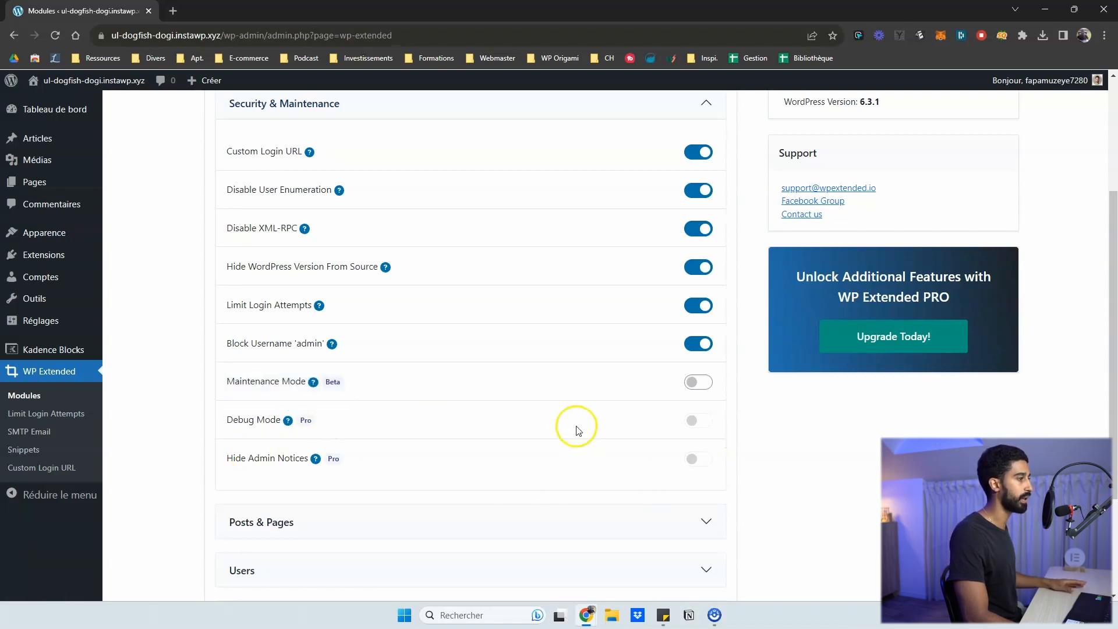
- Show the Posts & Pages modules instead of Security & Maintenance and review the duplication, export and ordering options
{"action": "scroll", "coordinate": [640, 454], "scroll_direction": "up", "scroll_amount": 3}
{"action": "left_click", "coordinate": [443, 350]}
{"action": "scroll", "coordinate": [389, 379], "scroll_direction": "down", "scroll_amount": 2}
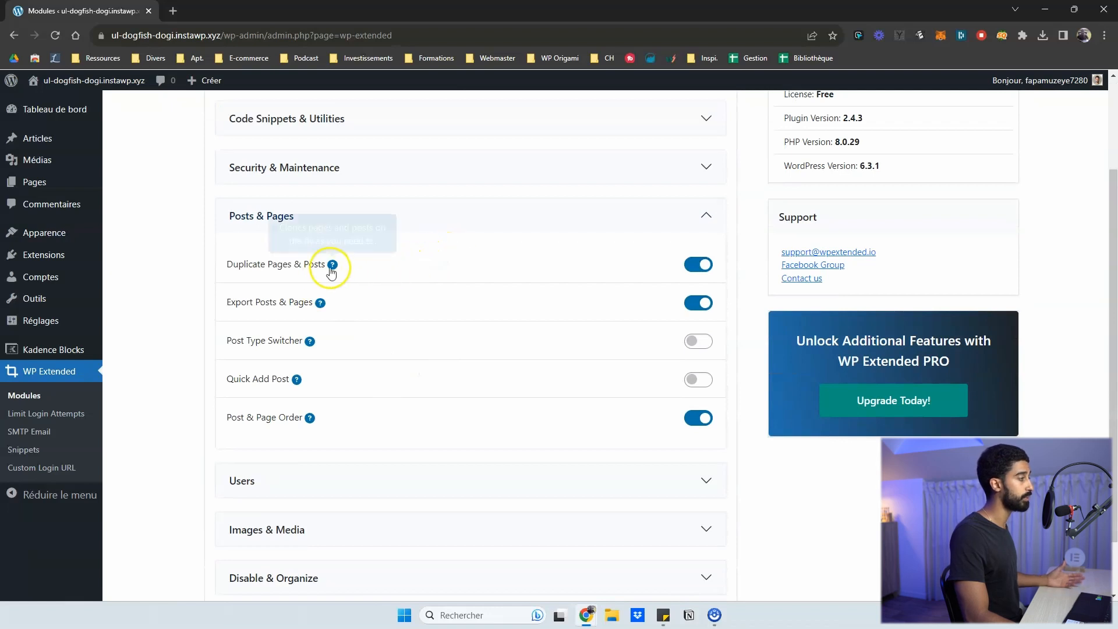
{"action": "mouse_move", "coordinate": [334, 269]}
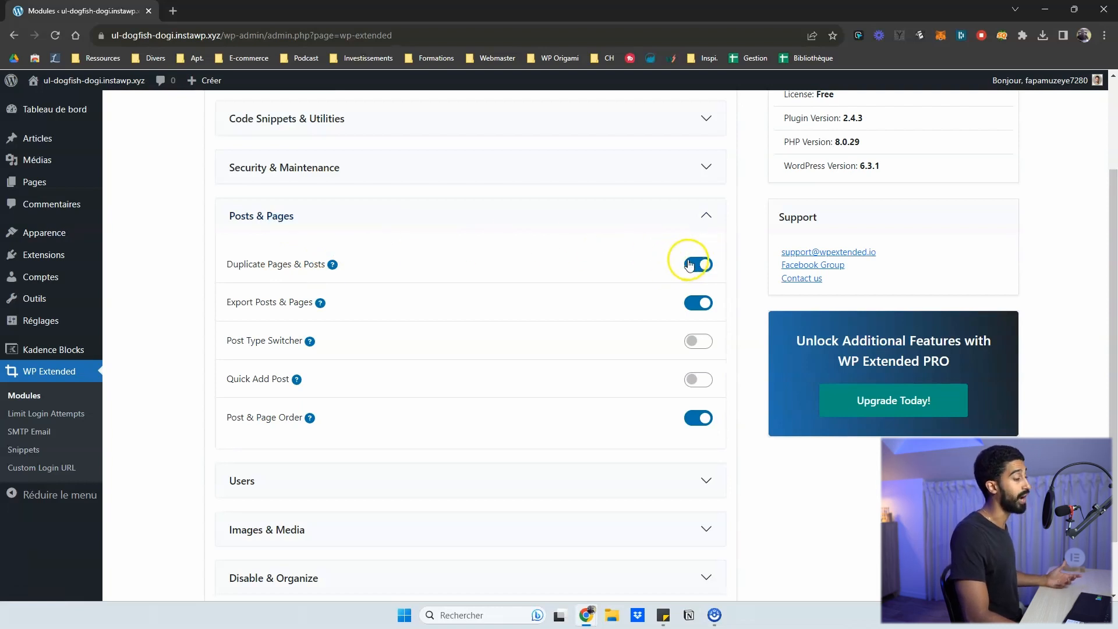
{"action": "mouse_move", "coordinate": [321, 303]}
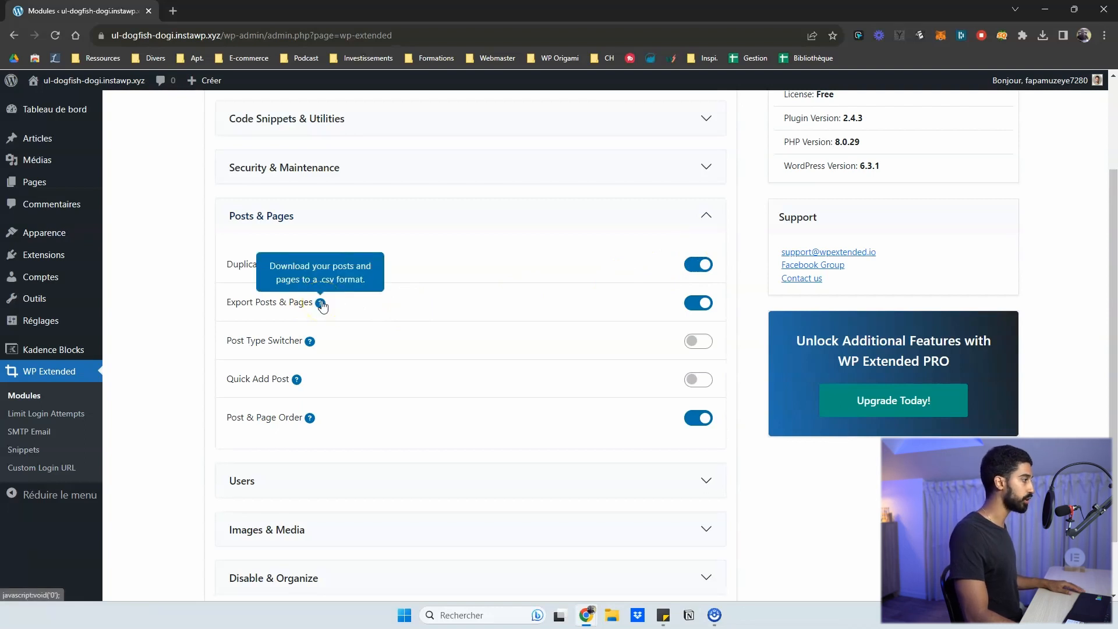
{"action": "scroll", "coordinate": [294, 364], "scroll_direction": "down", "scroll_amount": 1}
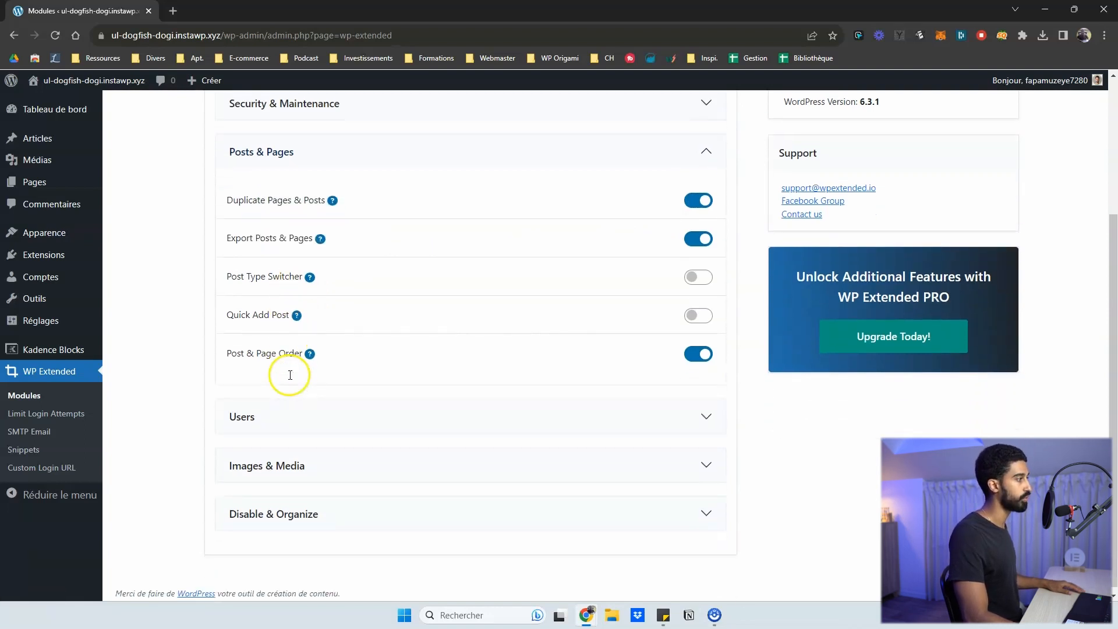
{"action": "scroll", "coordinate": [303, 375], "scroll_direction": "up", "scroll_amount": 1}
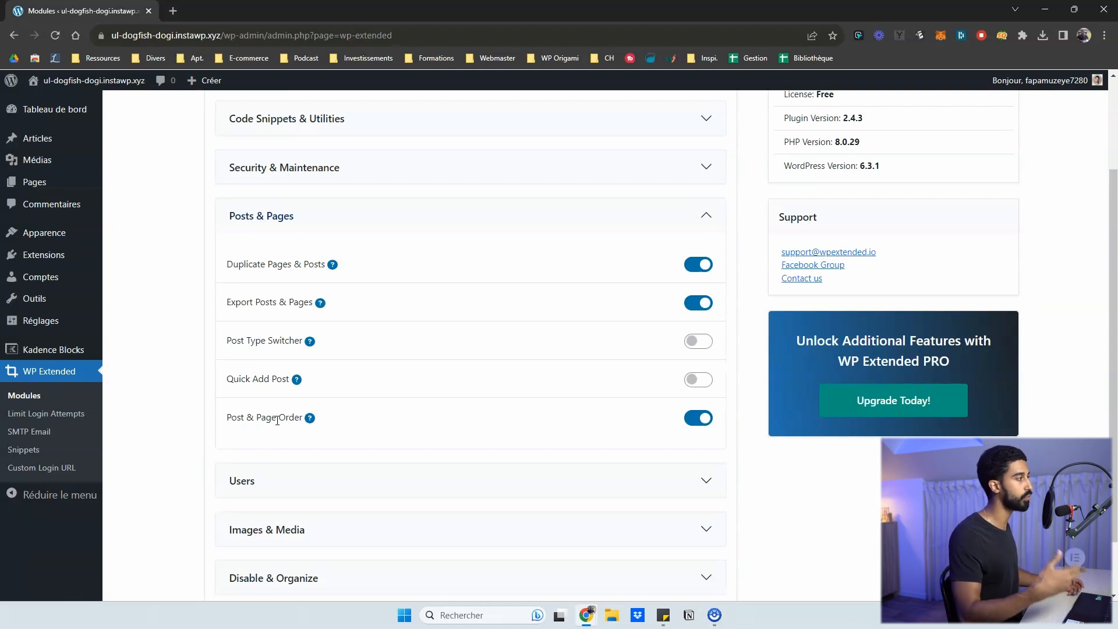
{"action": "left_click_drag", "start_coordinate": [252, 261], "coordinate": [307, 252]}
{"action": "left_click", "coordinate": [285, 272]}
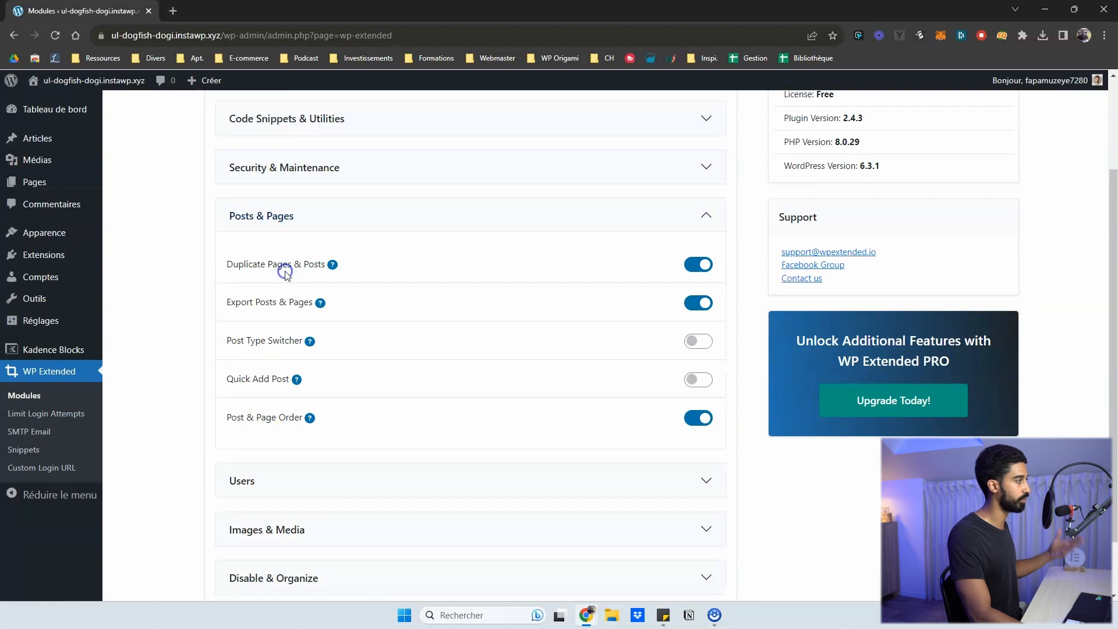
- Collapse Posts & Pages, expand the Users group and review its Clean Profiles module
{"action": "left_click", "coordinate": [336, 216]}
{"action": "left_click", "coordinate": [289, 384]}
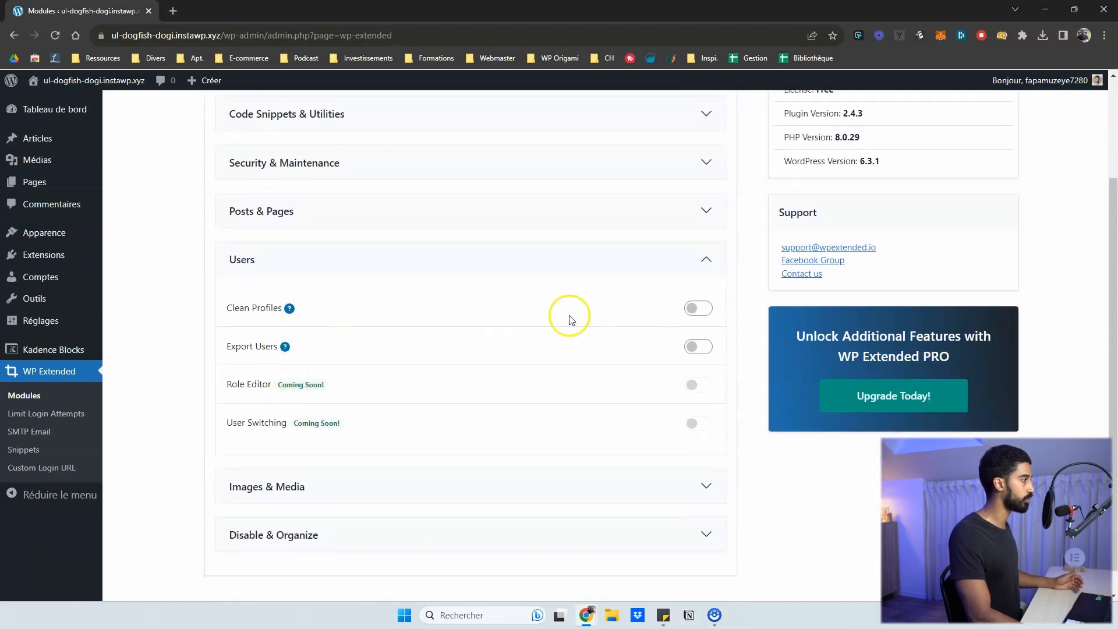
{"action": "left_click_drag", "start_coordinate": [232, 307], "coordinate": [268, 307]}
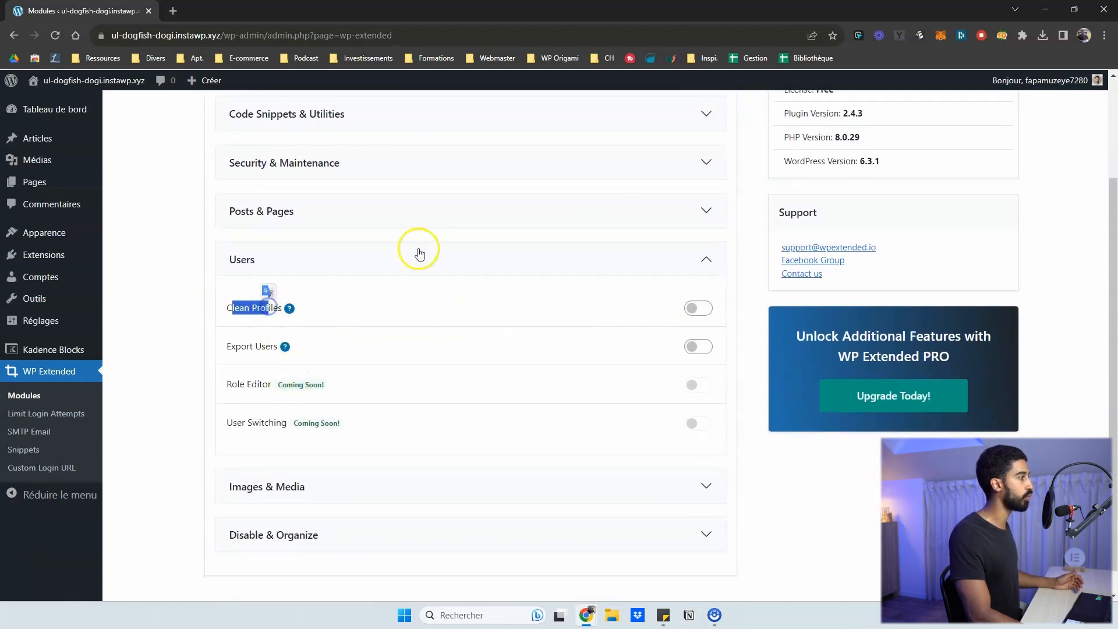
{"action": "mouse_move", "coordinate": [990, 79]}
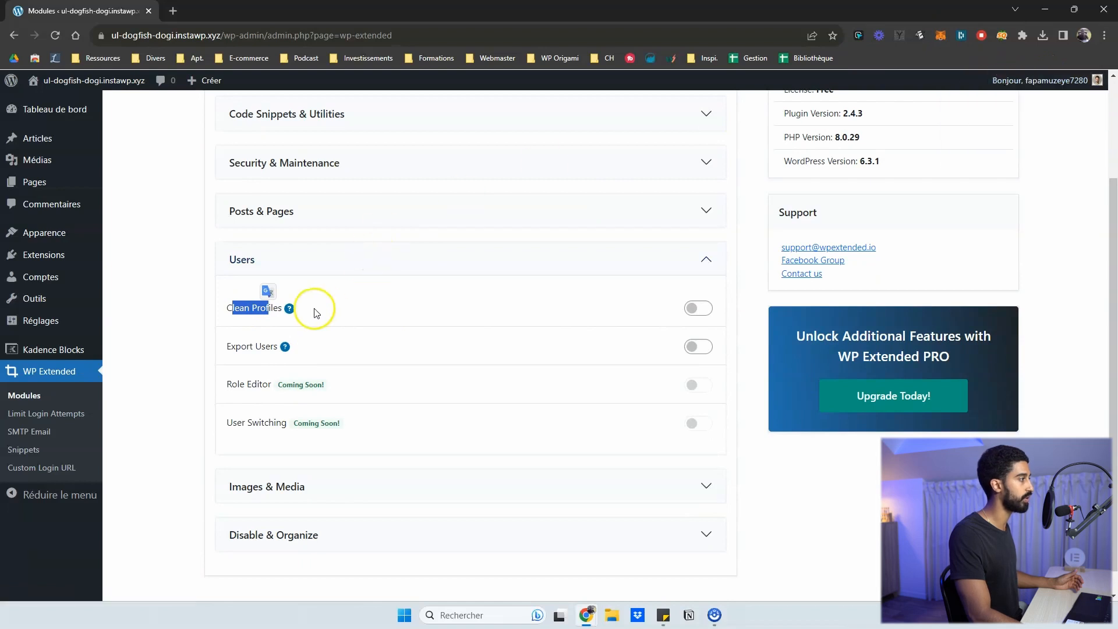
{"action": "left_click", "coordinate": [326, 306]}
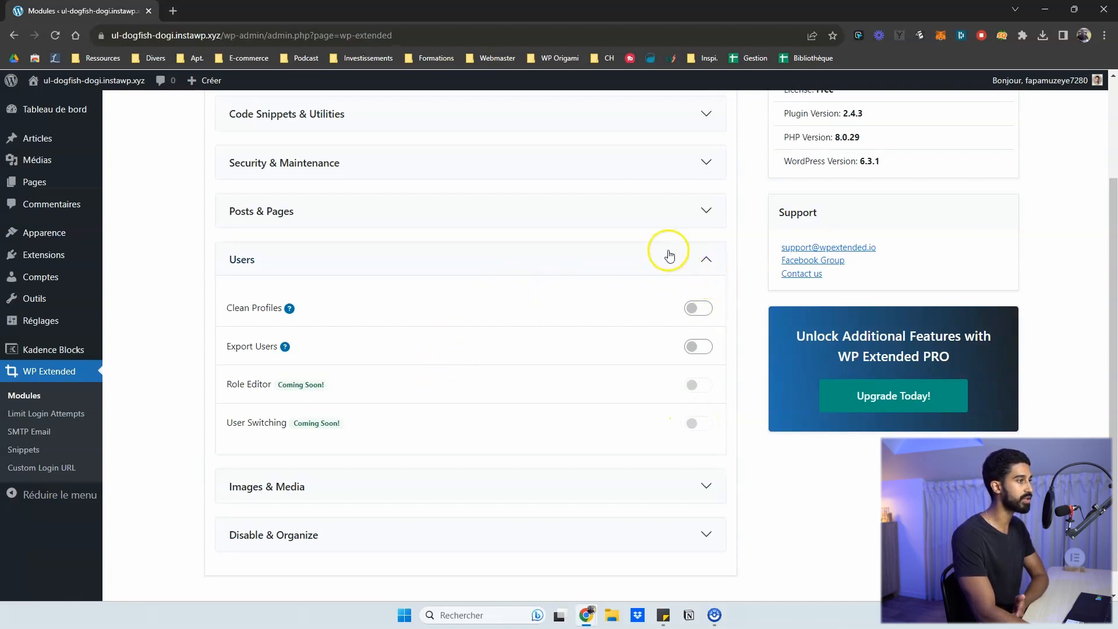
- Collapse the Users group and expand Images & Media to view its modules
{"action": "left_click", "coordinate": [698, 266]}
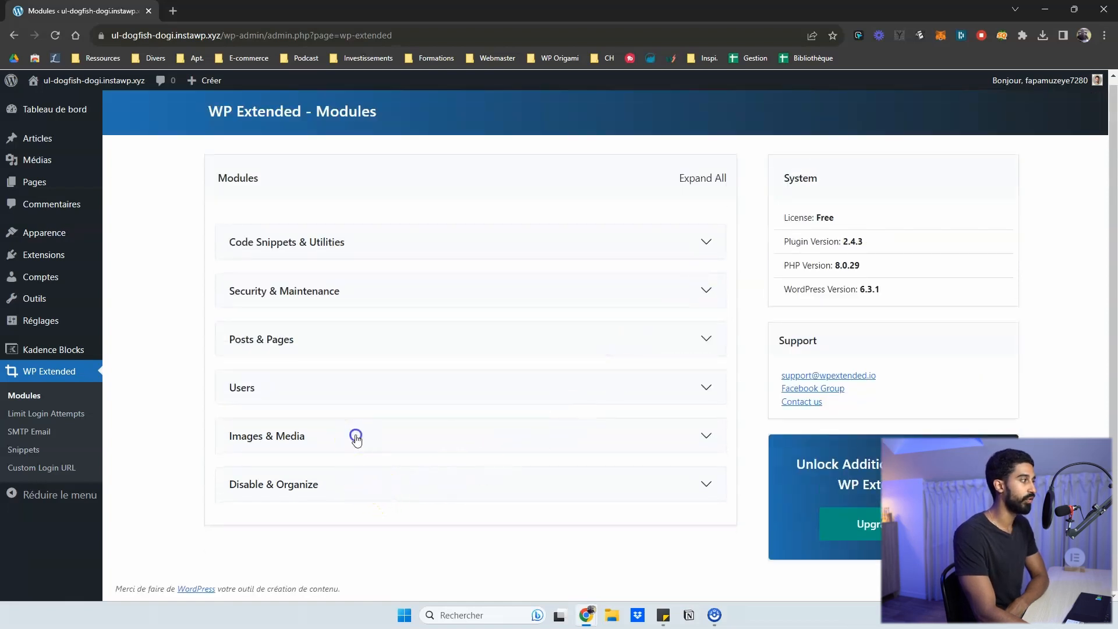
{"action": "left_click", "coordinate": [356, 438]}
{"action": "scroll", "coordinate": [443, 396], "scroll_direction": "down", "scroll_amount": 2}
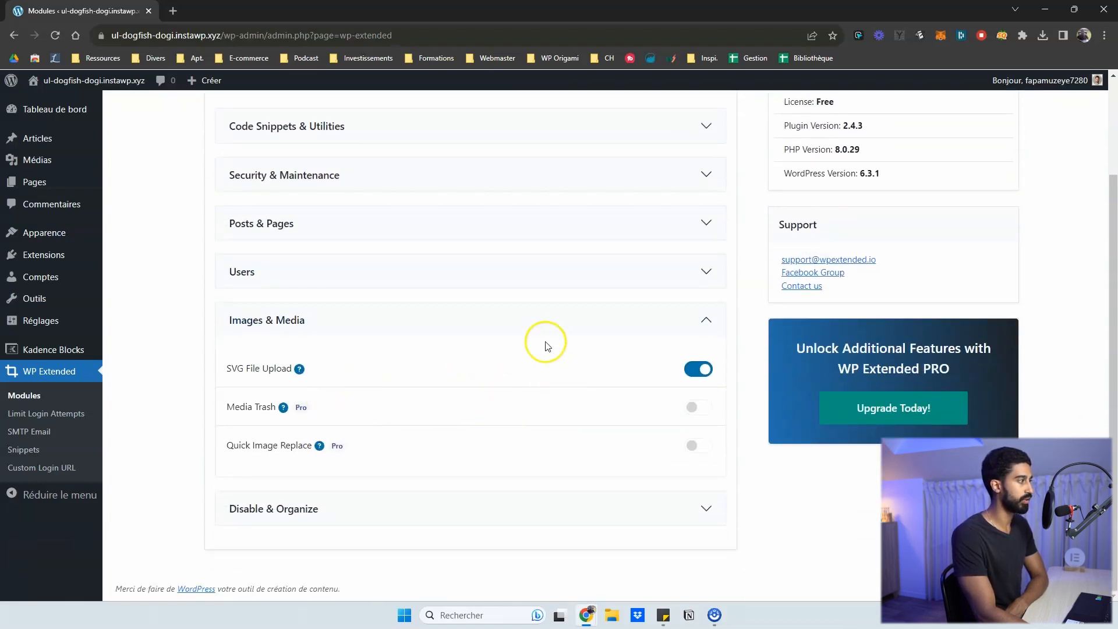
- Collapse Images & Media, expand Disable & Organize and review its modules, including Hide Admin Bar and Disable Auto Update
{"action": "left_click", "coordinate": [552, 317]}
{"action": "left_click", "coordinate": [347, 481]}
{"action": "scroll", "coordinate": [302, 464], "scroll_direction": "down", "scroll_amount": 4}
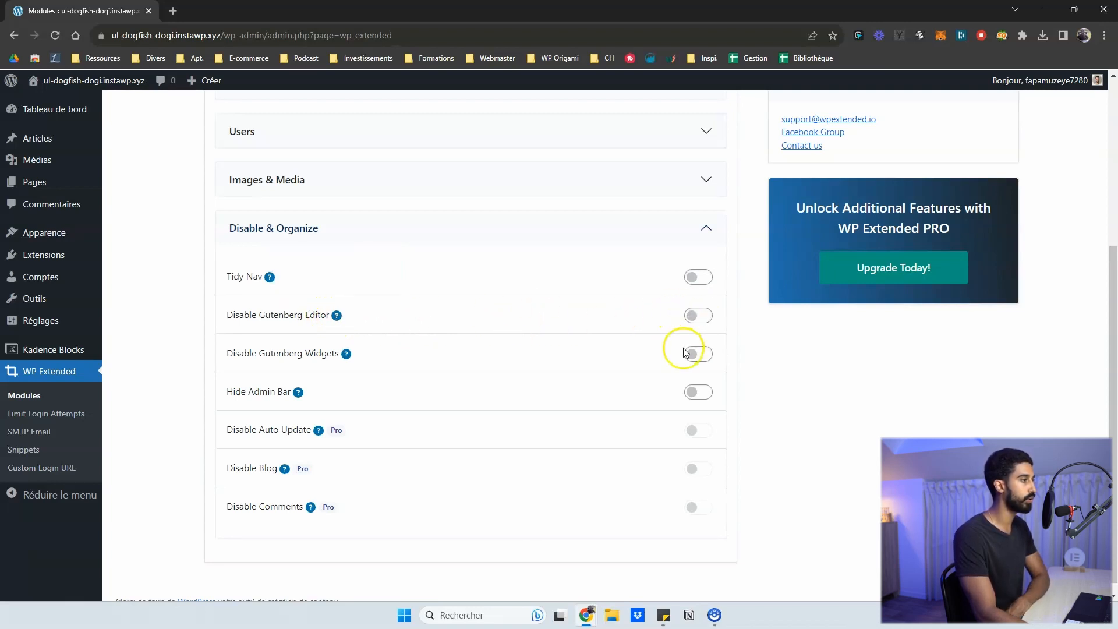
{"action": "mouse_move", "coordinate": [296, 396]}
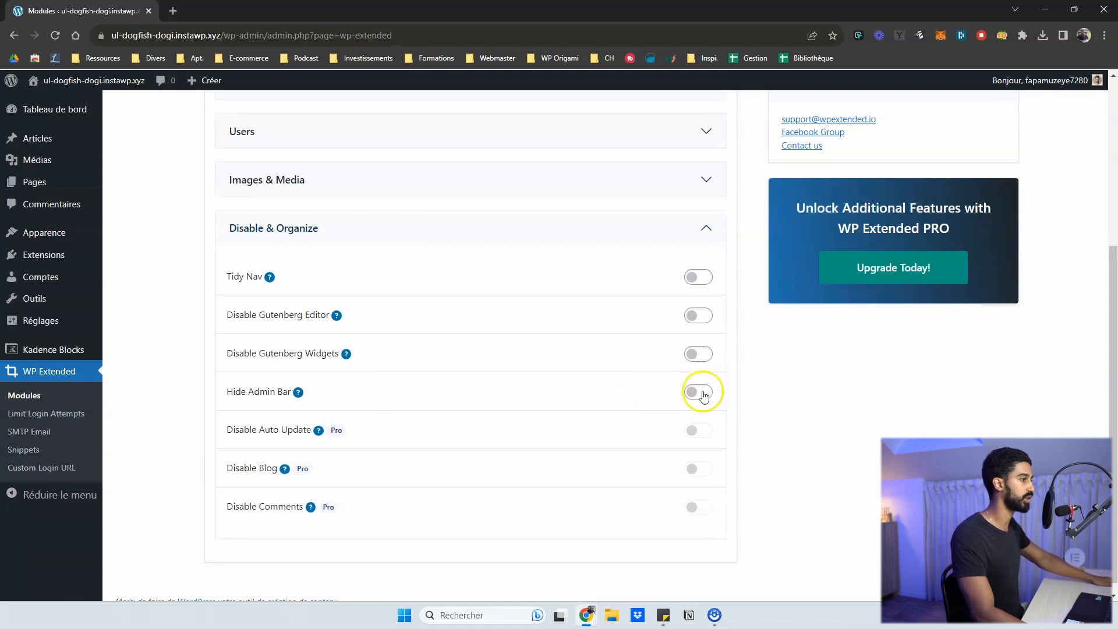
{"action": "scroll", "coordinate": [299, 419], "scroll_direction": "down", "scroll_amount": 1}
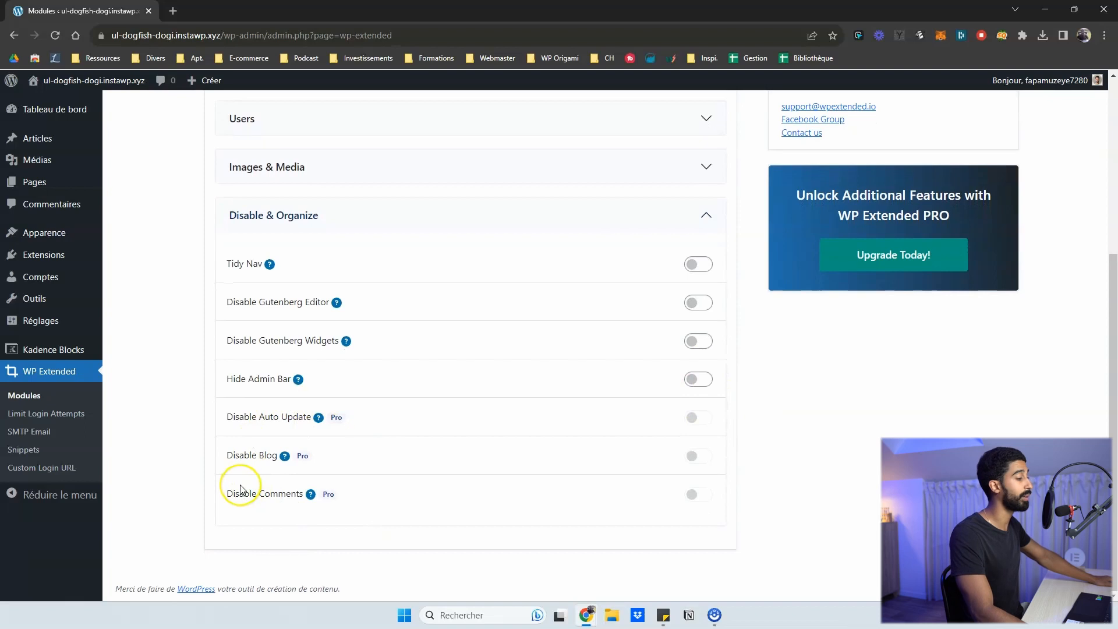
{"action": "double_click", "coordinate": [295, 417]}
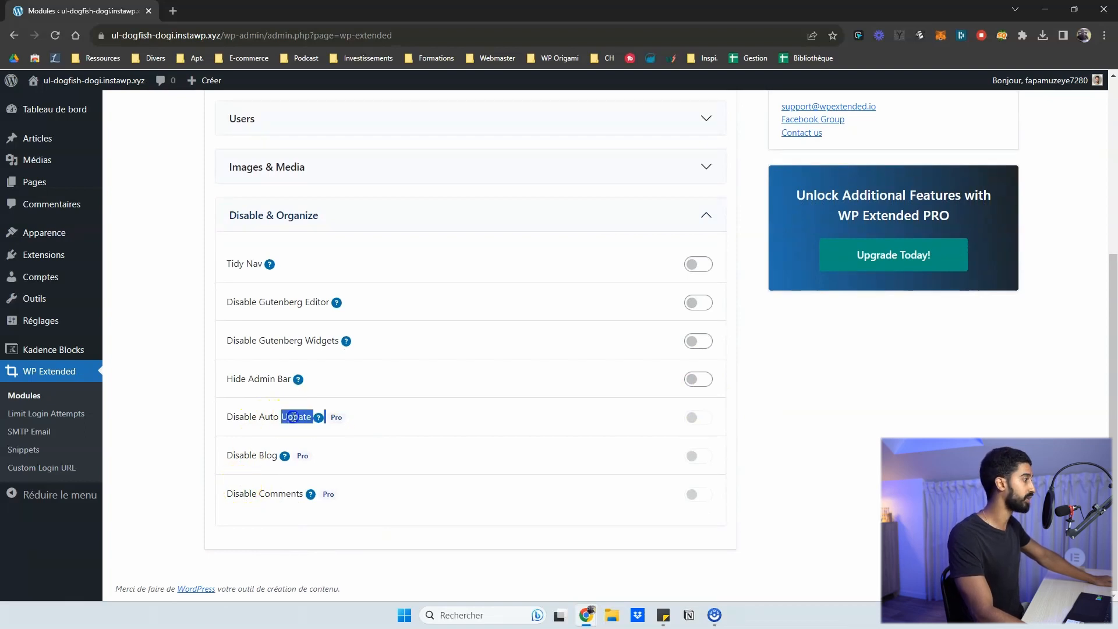
{"action": "left_click", "coordinate": [230, 417]}
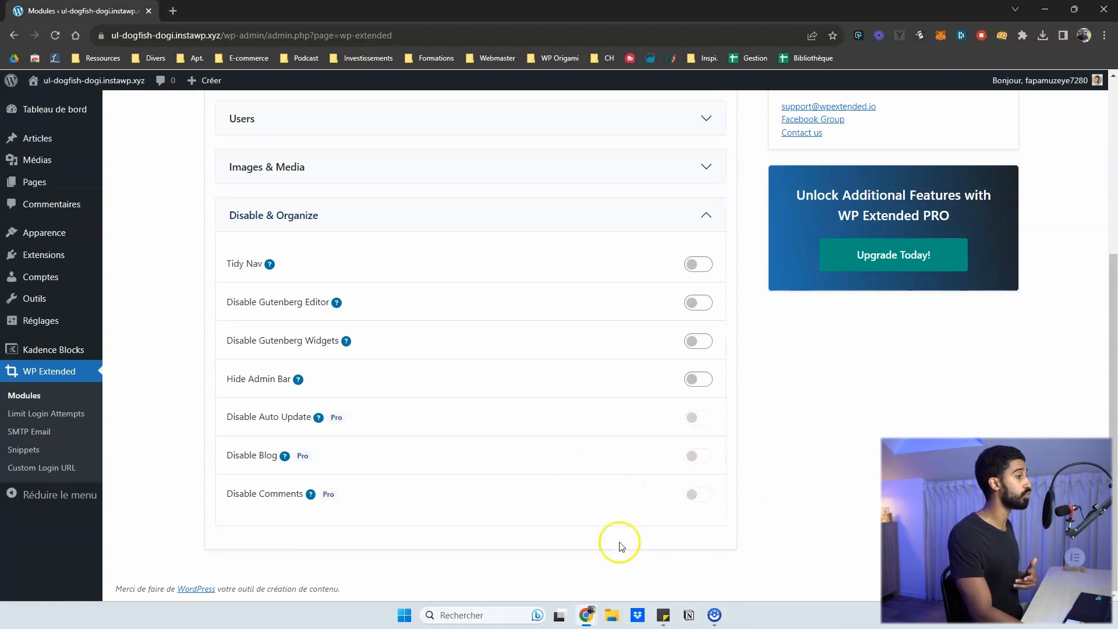
{"action": "scroll", "coordinate": [326, 413], "scroll_direction": "up", "scroll_amount": 2}
{"action": "scroll", "coordinate": [186, 379], "scroll_direction": "down", "scroll_amount": 1}
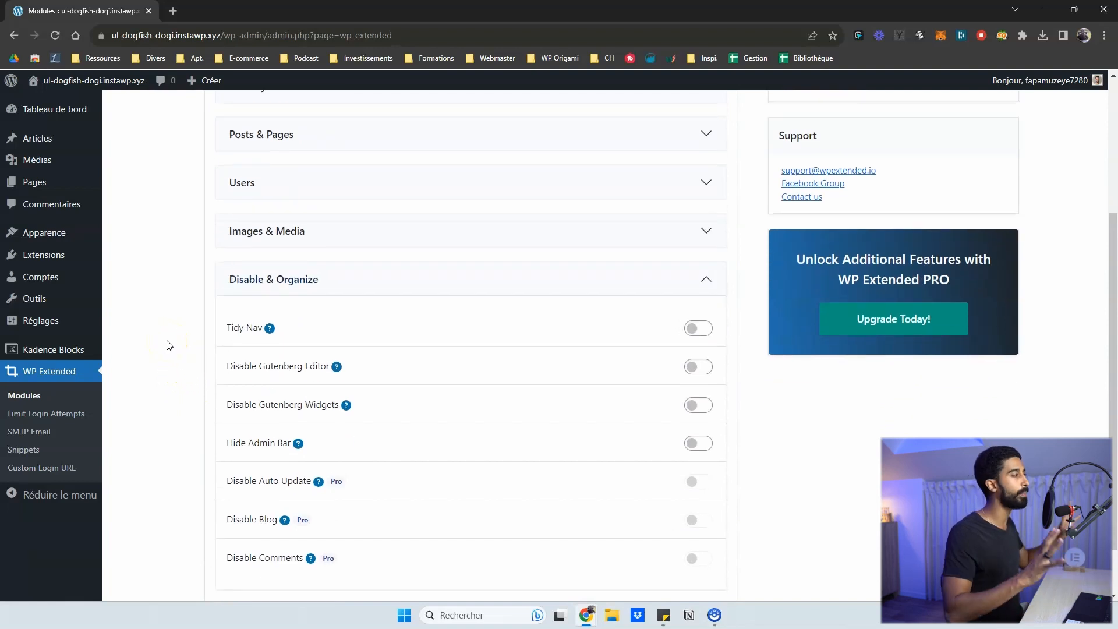